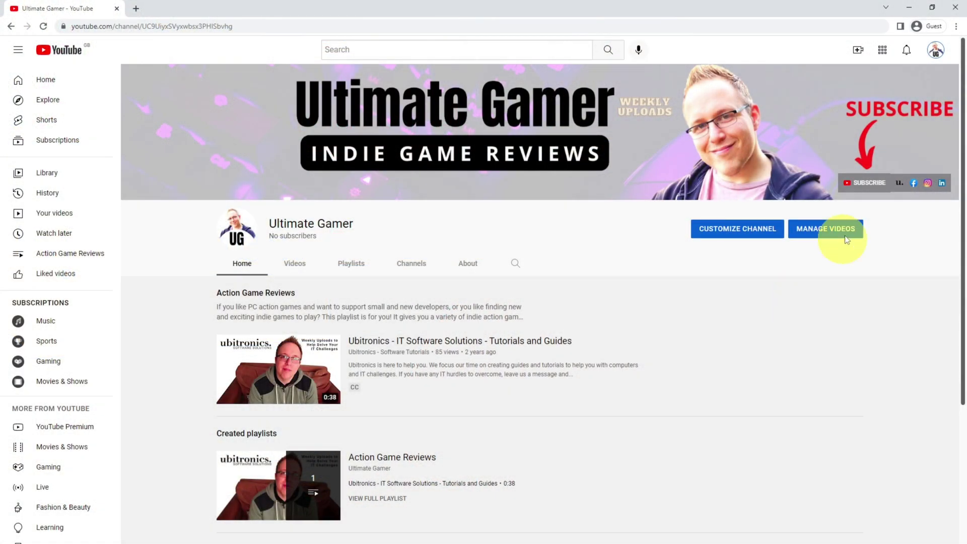
- Go to YouTube Studio from the account menu and open its Settings
{"action": "left_click", "coordinate": [936, 51]}
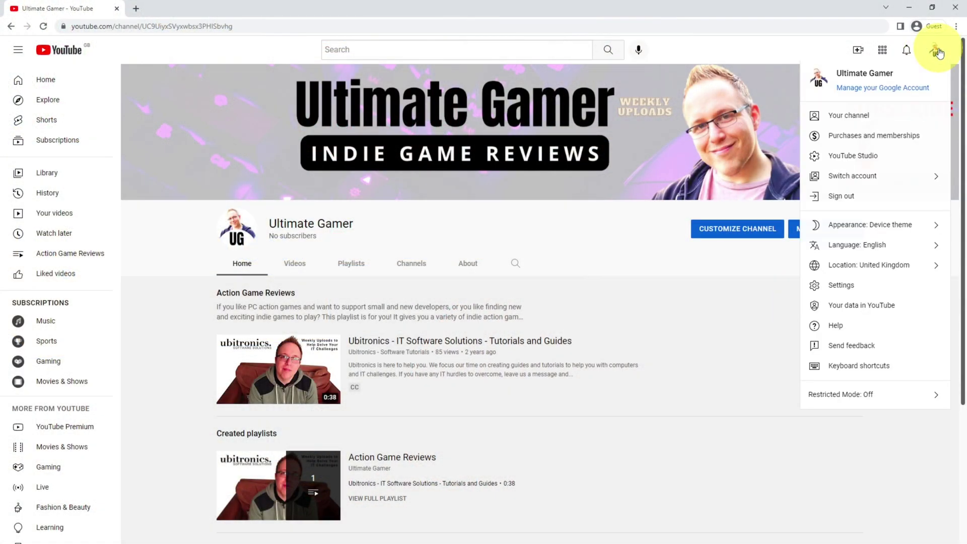
{"action": "left_click", "coordinate": [863, 158]}
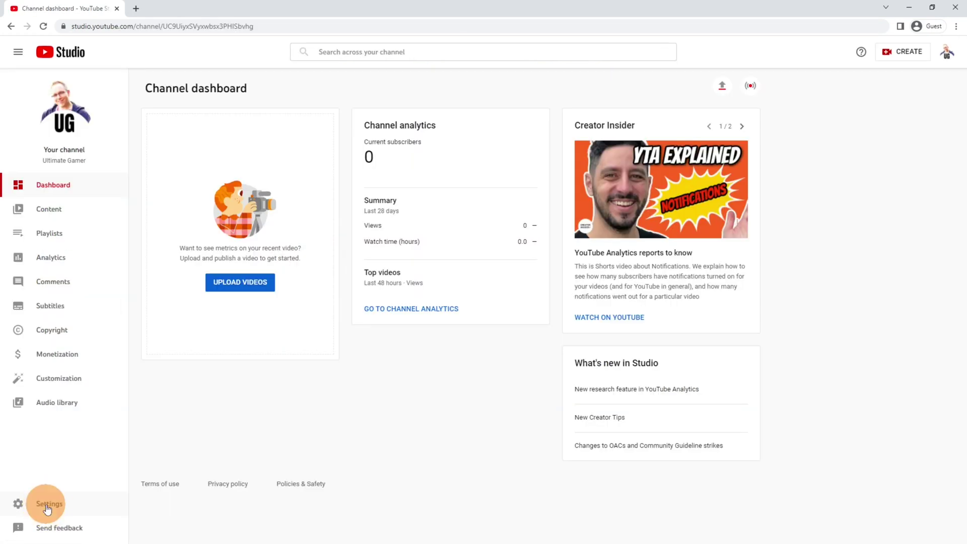
{"action": "left_click", "coordinate": [46, 503]}
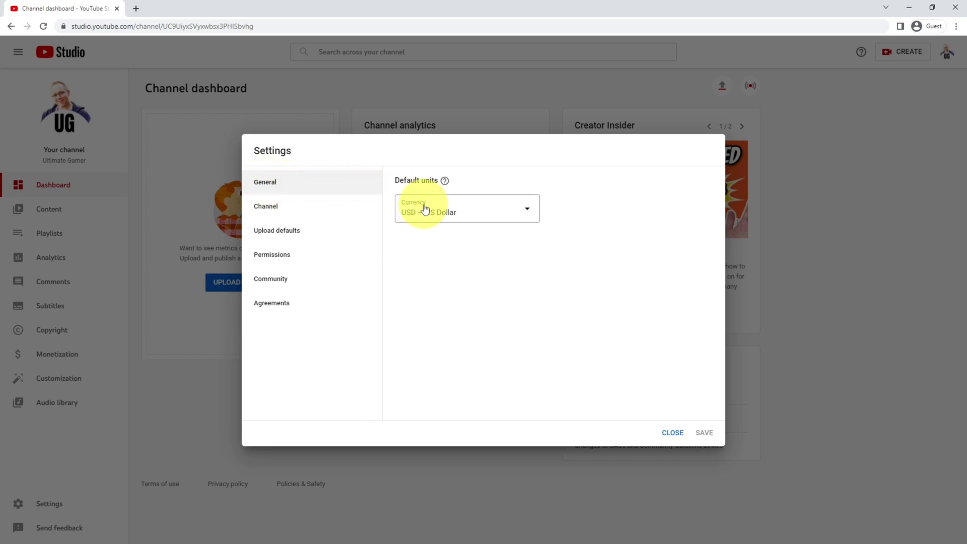
- Change the default currency to GBP – British Pound and save
{"action": "left_click", "coordinate": [483, 211]}
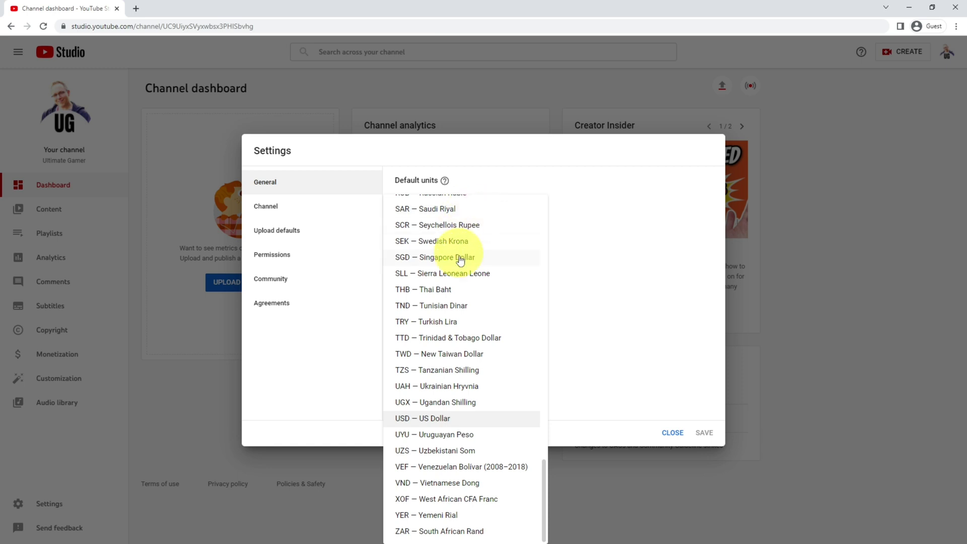
{"action": "scroll", "coordinate": [457, 249], "scroll_direction": "up", "scroll_amount": 10}
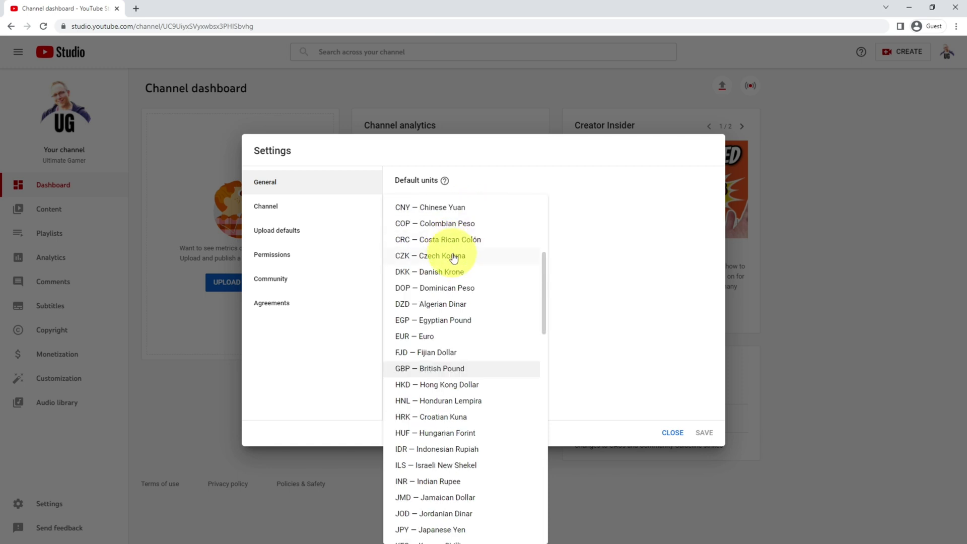
{"action": "left_click", "coordinate": [407, 370]}
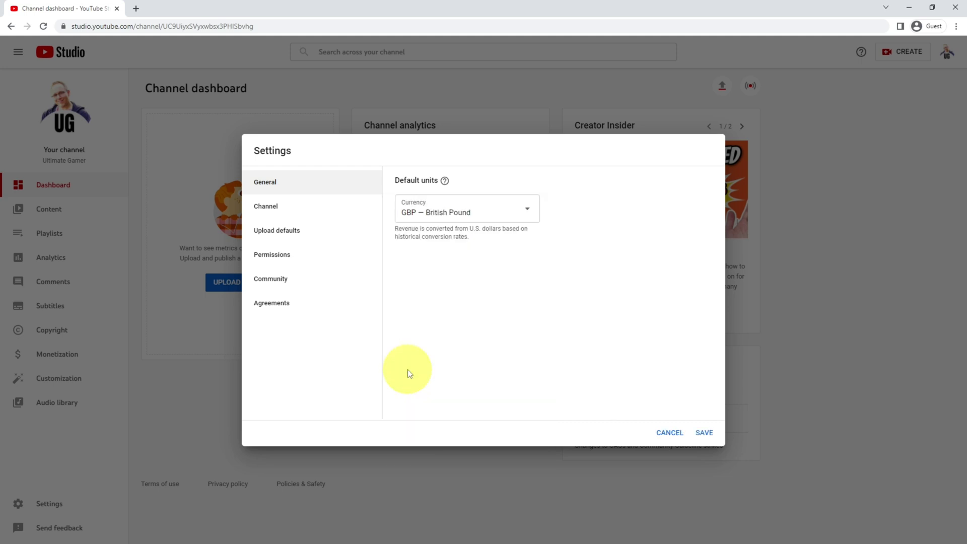
{"action": "left_click", "coordinate": [705, 432]}
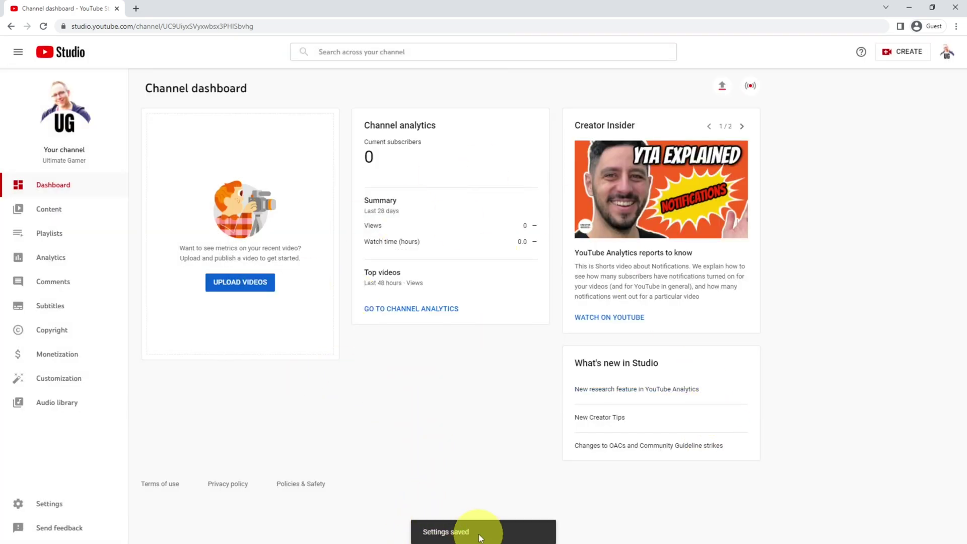
- Set Country of residence to United Kingdom in Channel basic info
{"action": "left_click", "coordinate": [55, 504]}
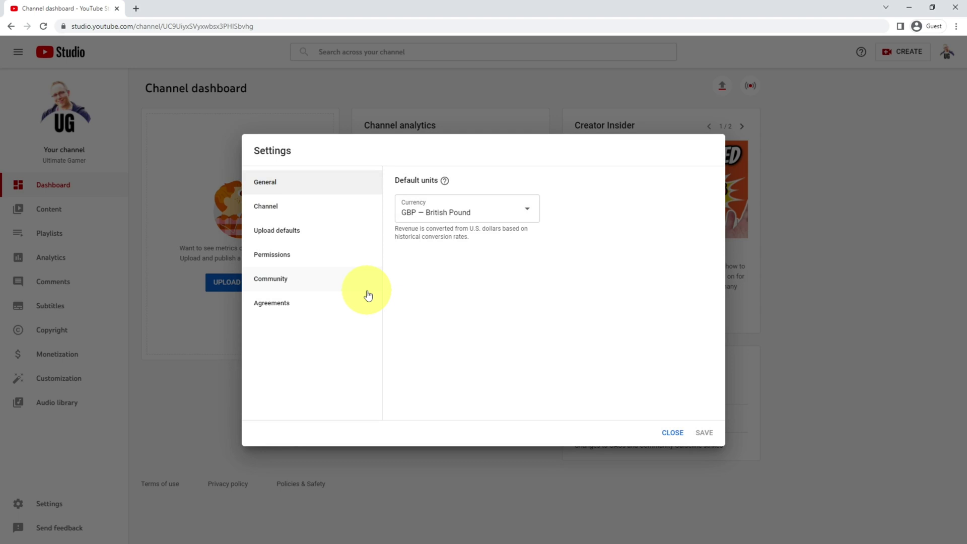
{"action": "left_click", "coordinate": [310, 209]}
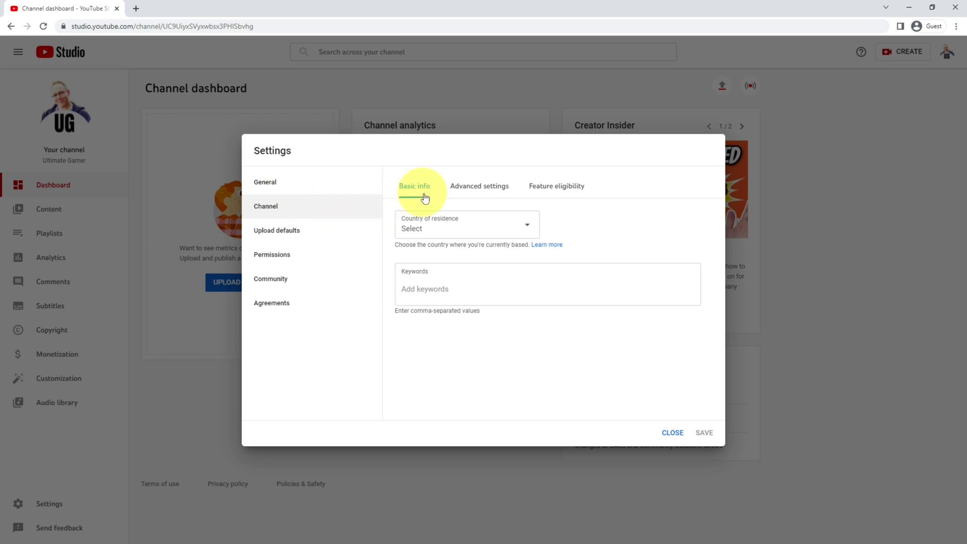
{"action": "left_click", "coordinate": [489, 228]}
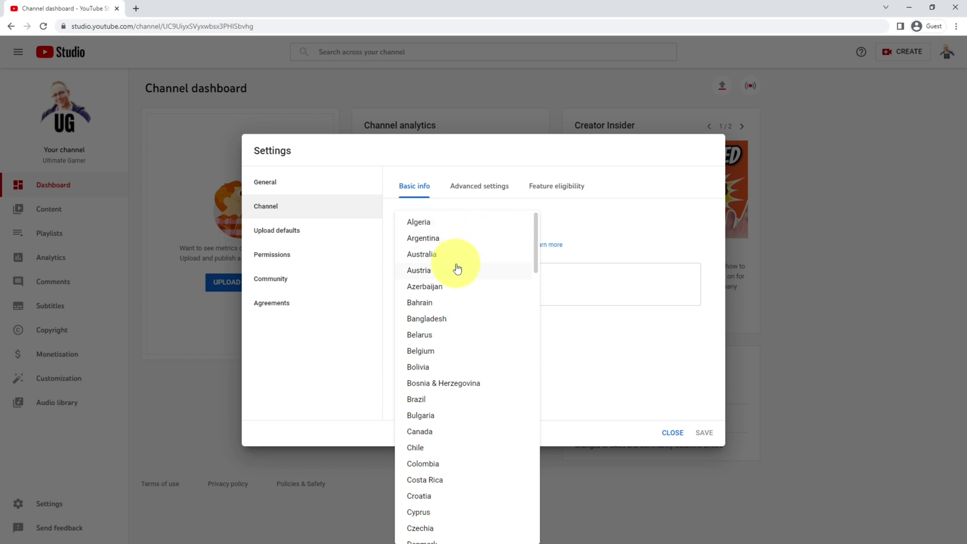
{"action": "scroll", "coordinate": [456, 268], "scroll_direction": "down", "scroll_amount": 10}
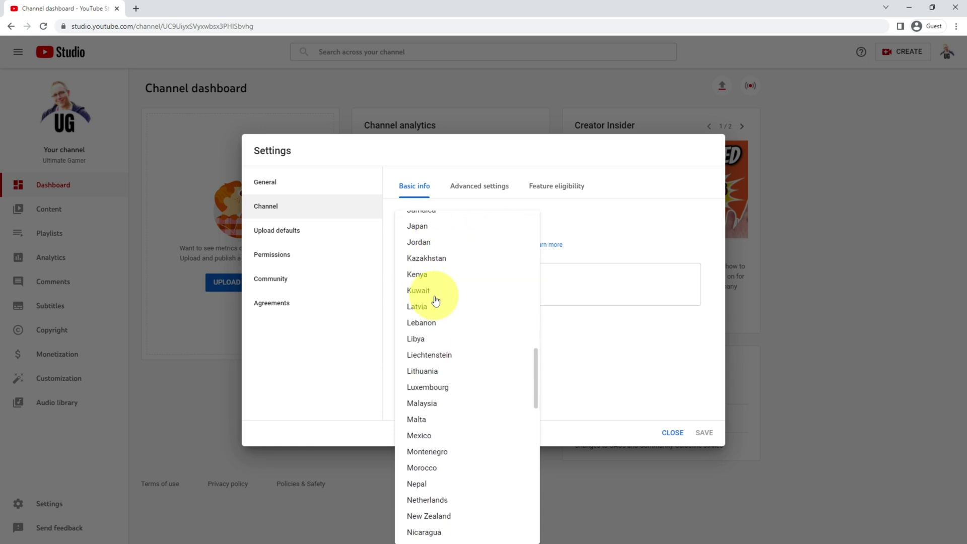
{"action": "scroll", "coordinate": [446, 287], "scroll_direction": "down", "scroll_amount": 5}
{"action": "scroll", "coordinate": [438, 295], "scroll_direction": "down", "scroll_amount": 5}
{"action": "scroll", "coordinate": [435, 302], "scroll_direction": "down", "scroll_amount": 3}
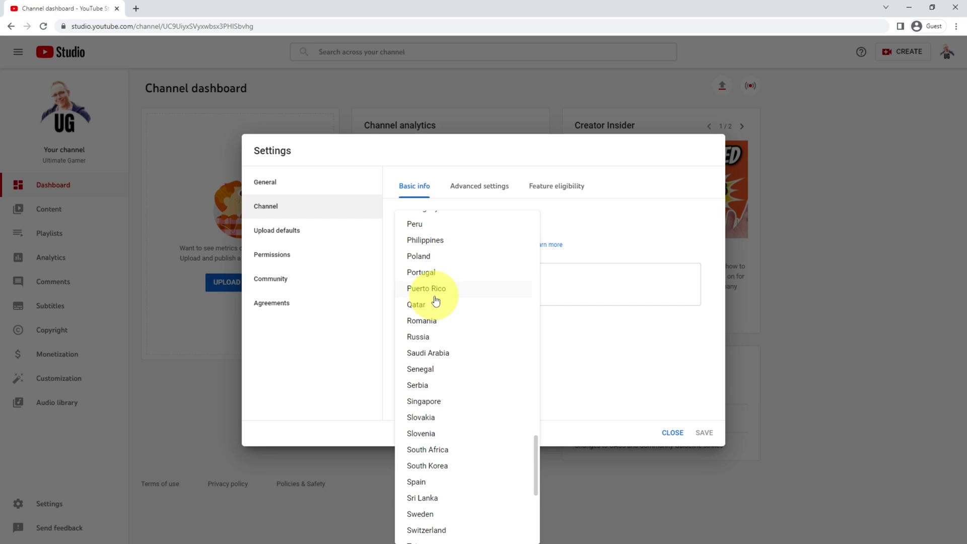
{"action": "scroll", "coordinate": [435, 301], "scroll_direction": "down", "scroll_amount": 5}
{"action": "scroll", "coordinate": [446, 324], "scroll_direction": "down", "scroll_amount": 3}
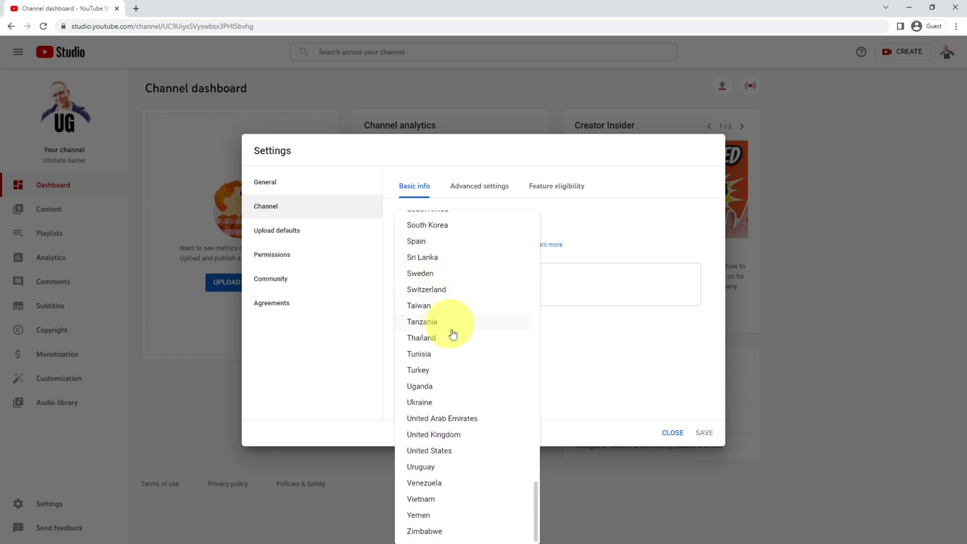
{"action": "left_click", "coordinate": [437, 435]}
{"action": "left_click", "coordinate": [430, 287]}
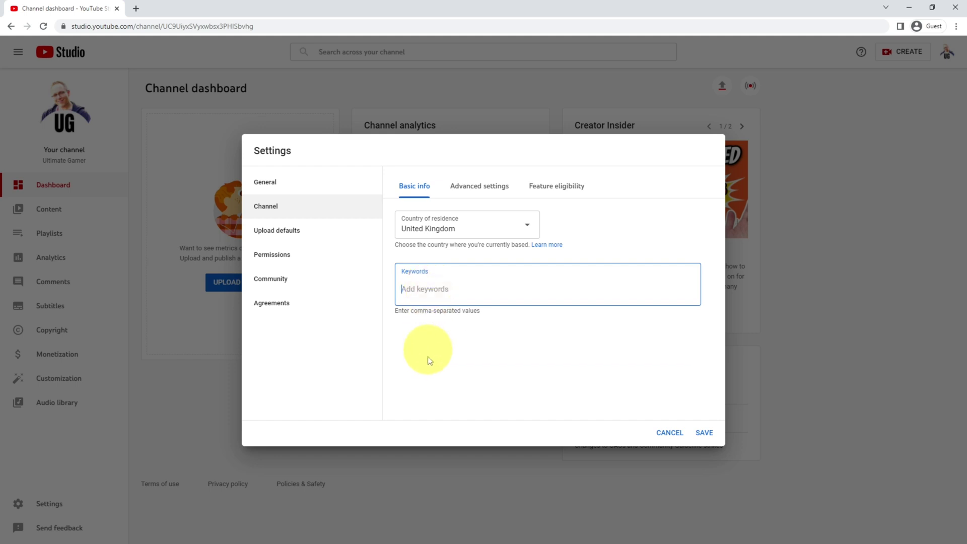
- Paste the indie game keyword list into Keywords, then show advanced settings
{"action": "key", "text": "ctrl+v"}
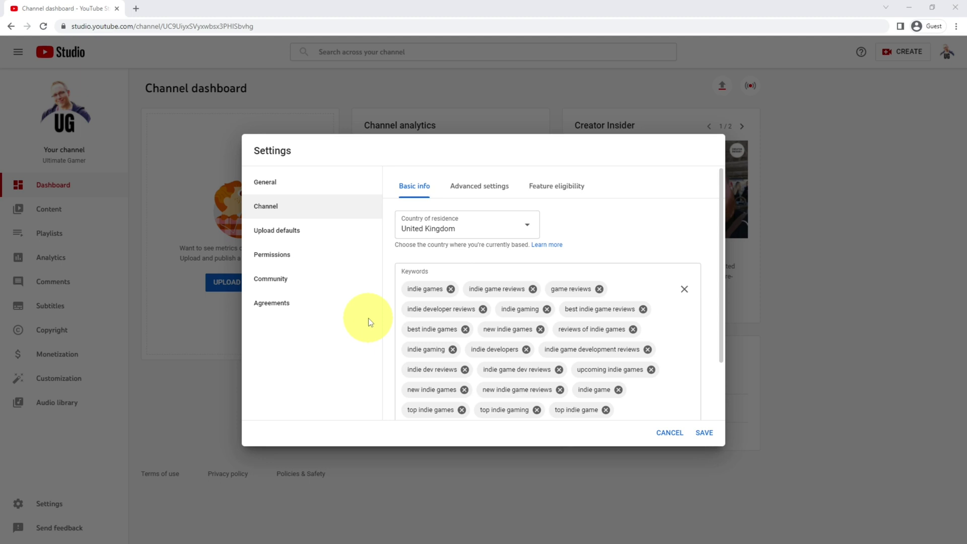
{"action": "scroll", "coordinate": [514, 318], "scroll_direction": "down", "scroll_amount": 3}
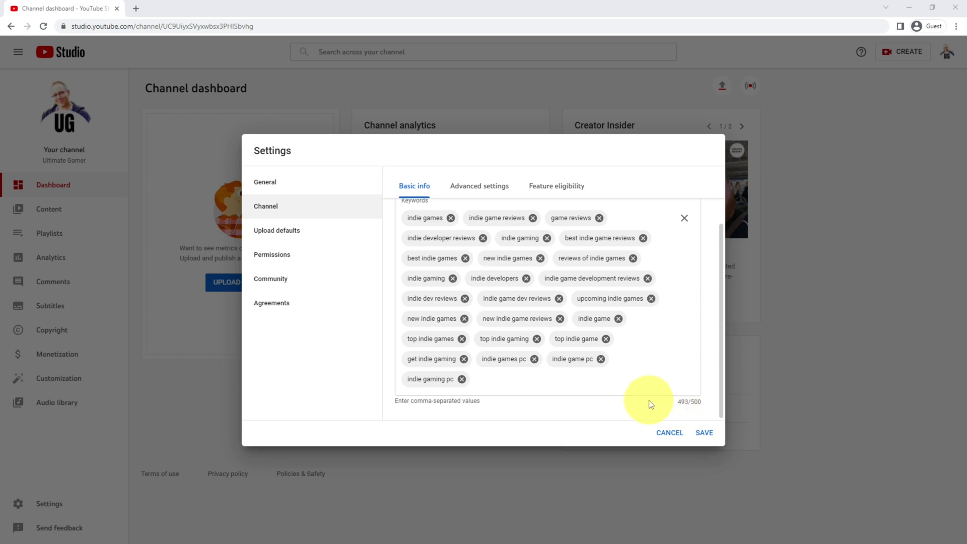
{"action": "scroll", "coordinate": [649, 400], "scroll_direction": "up", "scroll_amount": 1}
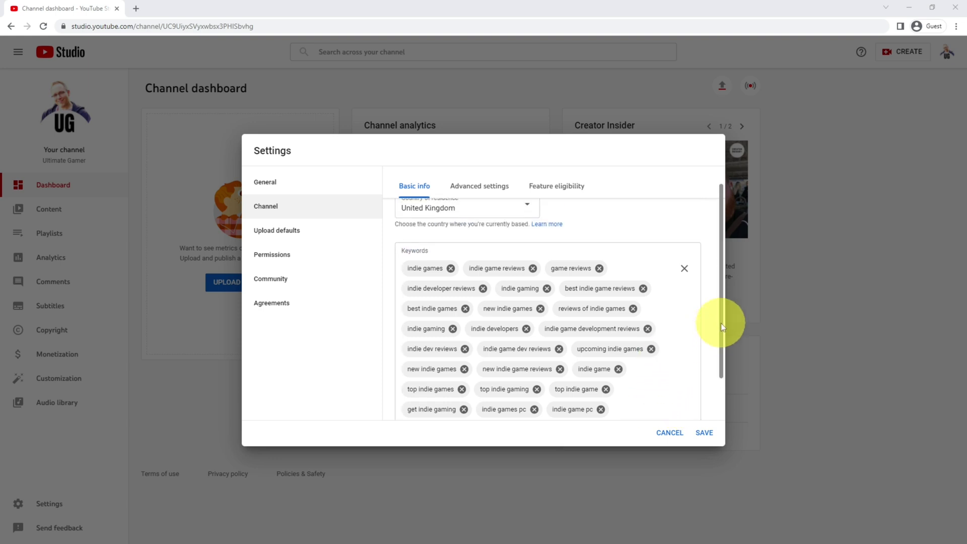
{"action": "left_click_drag", "start_coordinate": [722, 324], "coordinate": [722, 341]}
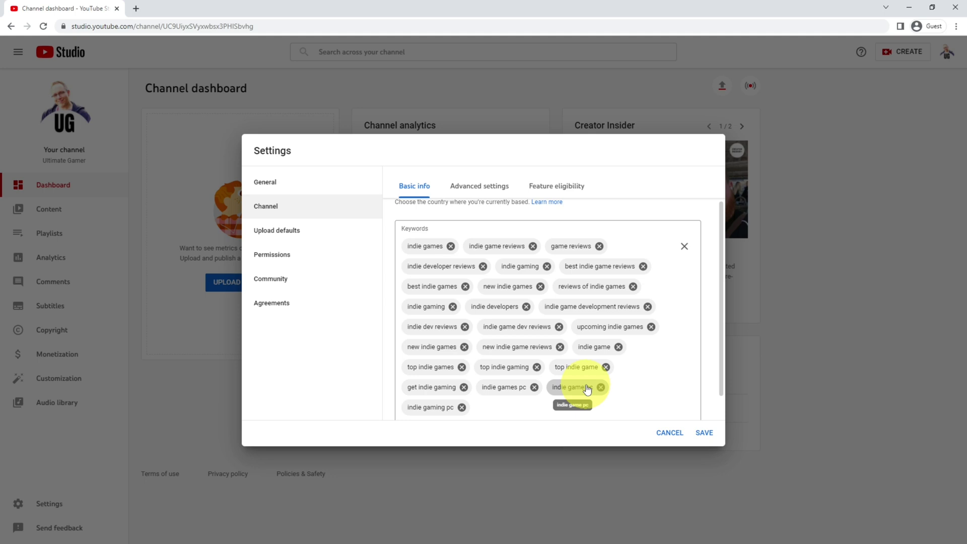
{"action": "left_click", "coordinate": [479, 185]}
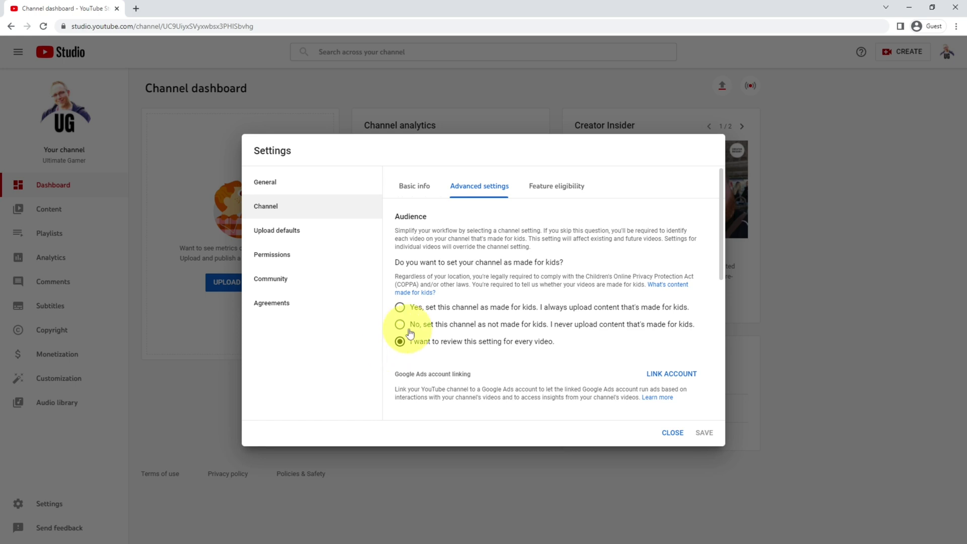
- Select 'No, set this channel as not made for kids' under Audience
{"action": "left_click", "coordinate": [451, 310]}
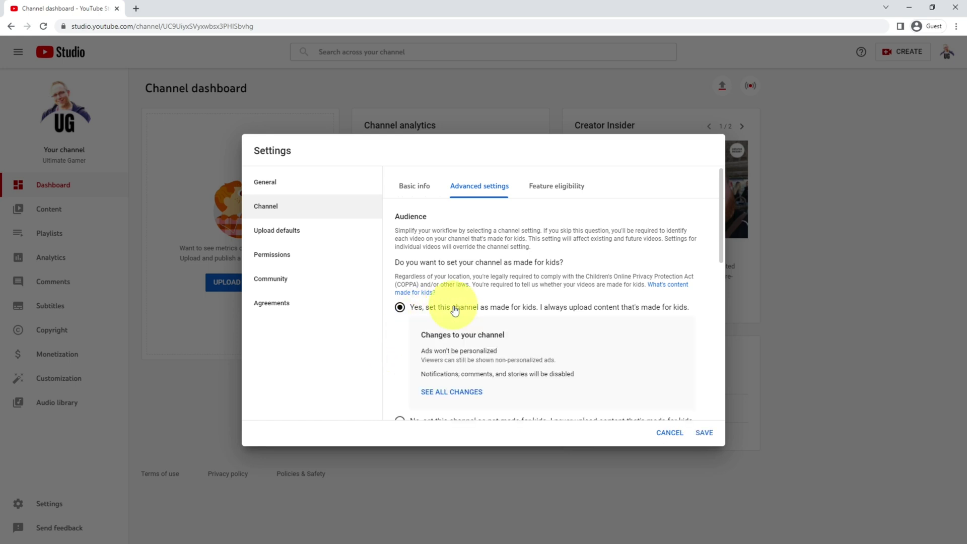
{"action": "scroll", "coordinate": [422, 320], "scroll_direction": "down", "scroll_amount": 2}
{"action": "left_click", "coordinate": [423, 320]}
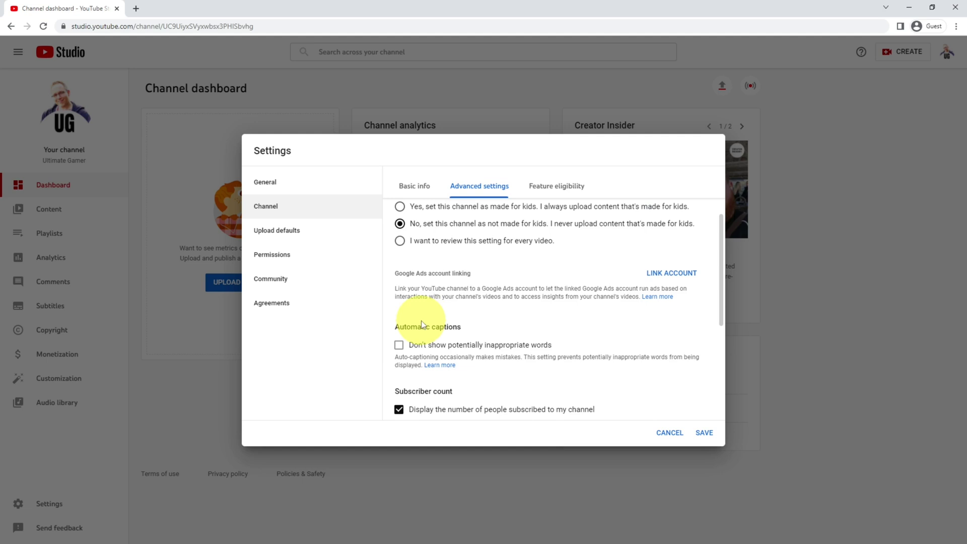
{"action": "scroll", "coordinate": [423, 321], "scroll_direction": "up", "scroll_amount": 2}
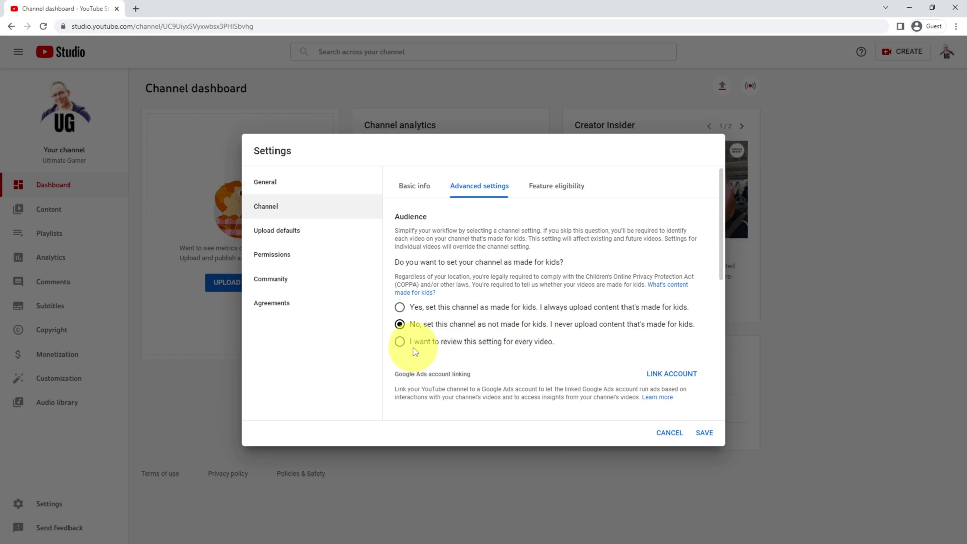
{"action": "scroll", "coordinate": [464, 340], "scroll_direction": "down", "scroll_amount": 2}
{"action": "scroll", "coordinate": [464, 332], "scroll_direction": "down", "scroll_amount": 2}
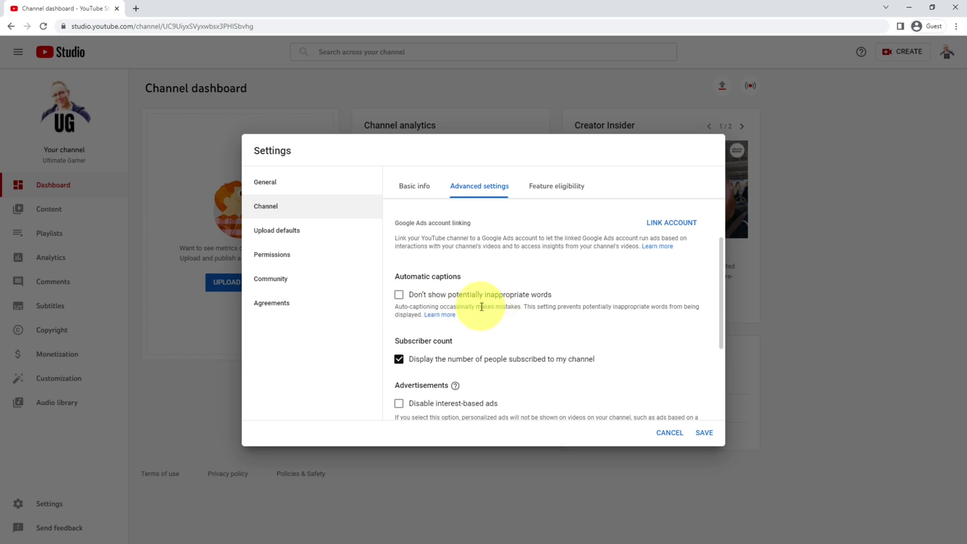
- Tick 'Don't show potentially inappropriate words' for automatic captions
{"action": "left_click", "coordinate": [399, 295]}
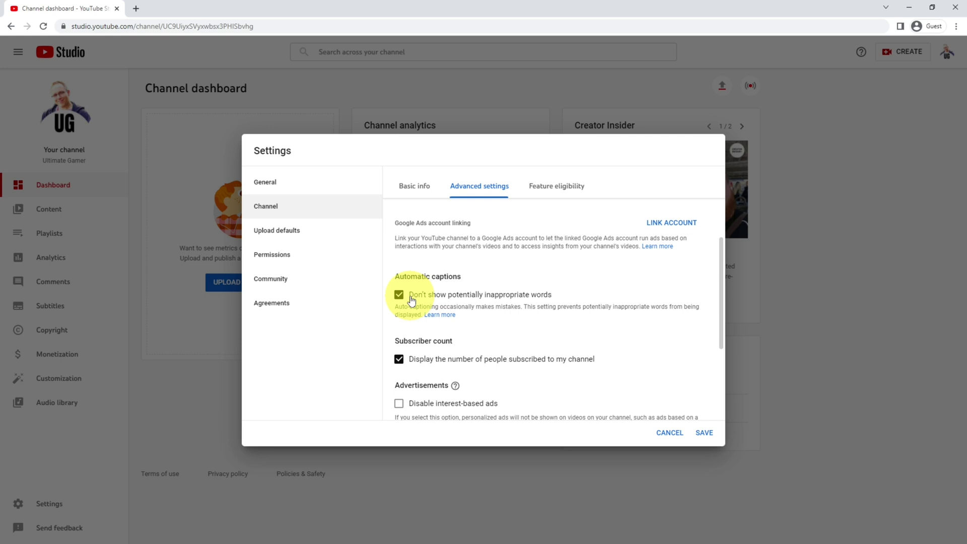
{"action": "scroll", "coordinate": [412, 298], "scroll_direction": "down", "scroll_amount": 1}
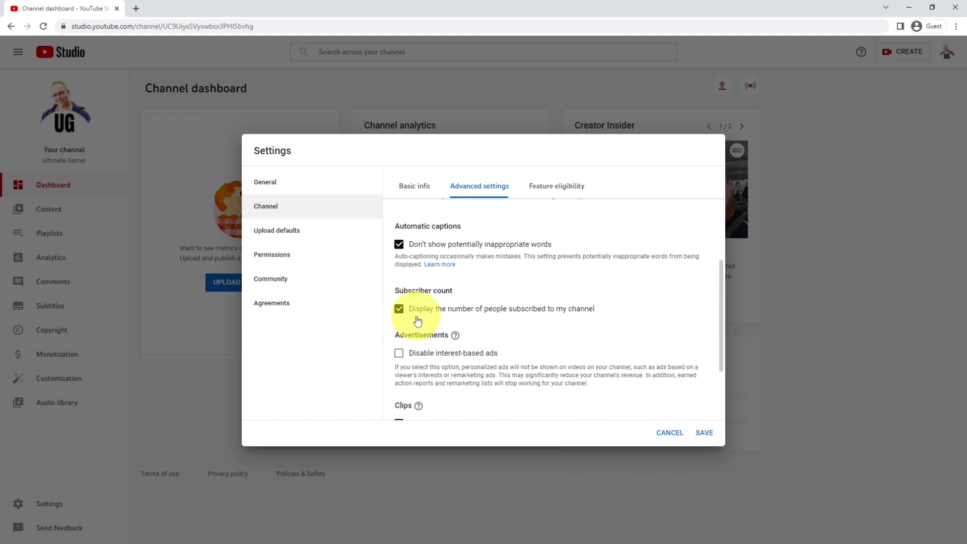
{"action": "scroll", "coordinate": [417, 319], "scroll_direction": "down", "scroll_amount": 1}
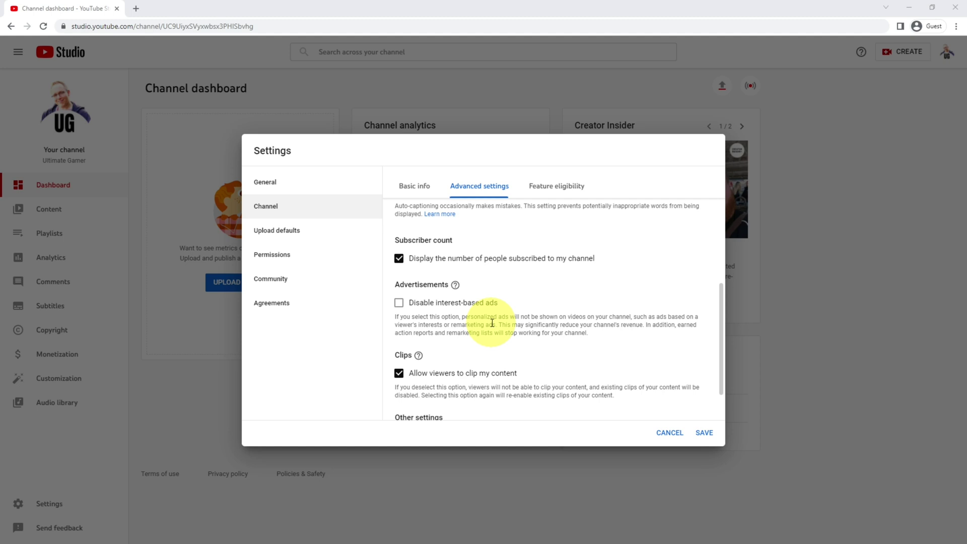
{"action": "scroll", "coordinate": [491, 323], "scroll_direction": "down", "scroll_amount": 1}
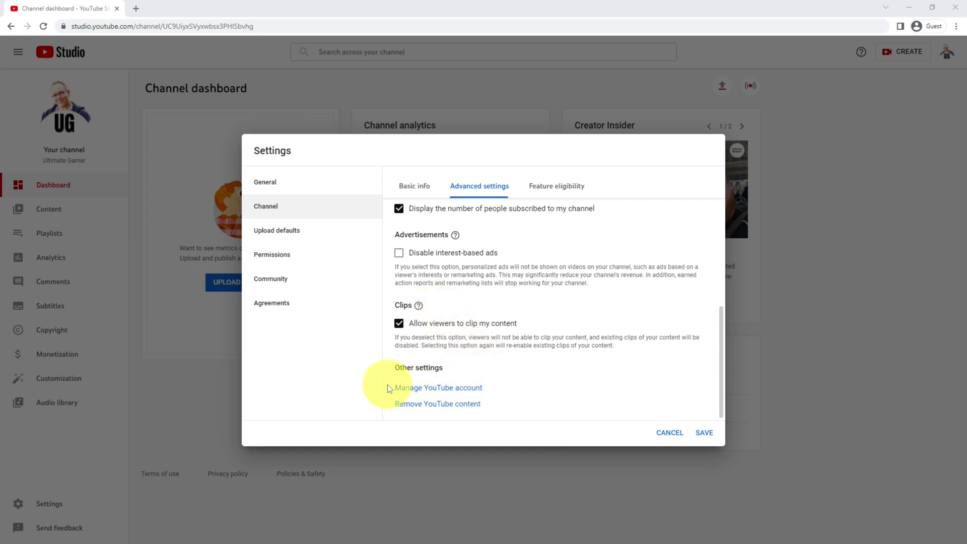
- Open 'Manage YouTube account' from Other settings in a new tab
{"action": "left_click", "coordinate": [427, 390]}
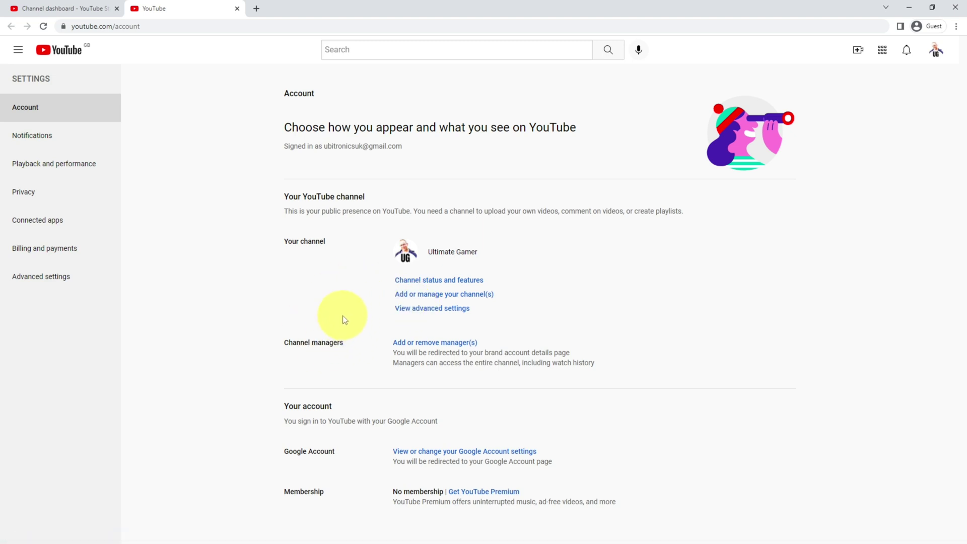
- Close the YouTube account tab and return to Studio's Settings dialog
{"action": "left_click", "coordinate": [237, 8]}
- Check Feature eligibility and Basic info, then return to Advanced settings
{"action": "left_click", "coordinate": [548, 189]}
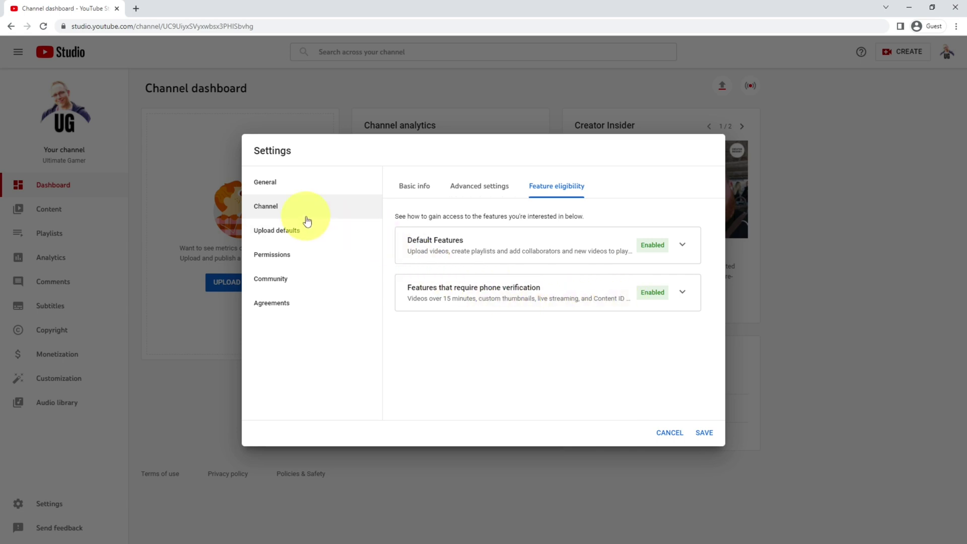
{"action": "left_click", "coordinate": [415, 185]}
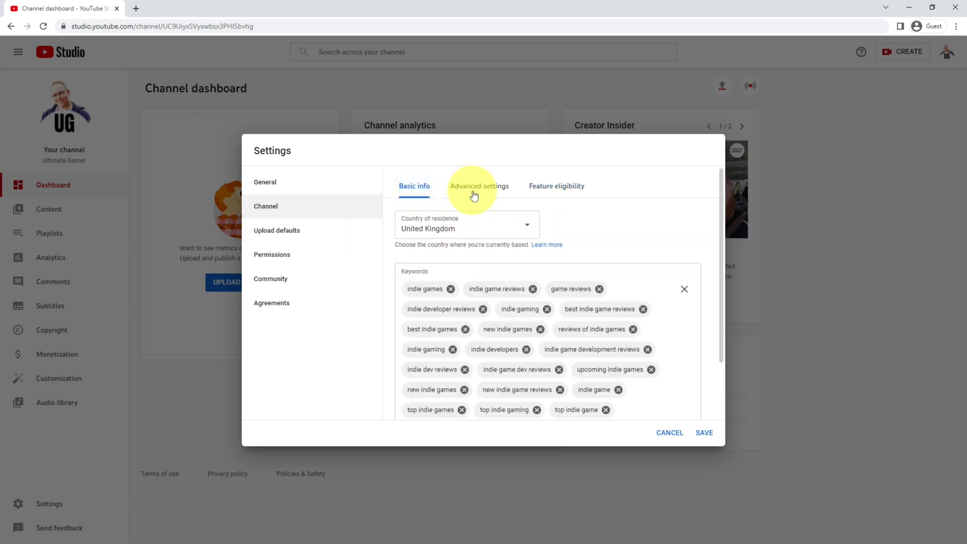
{"action": "left_click", "coordinate": [479, 186]}
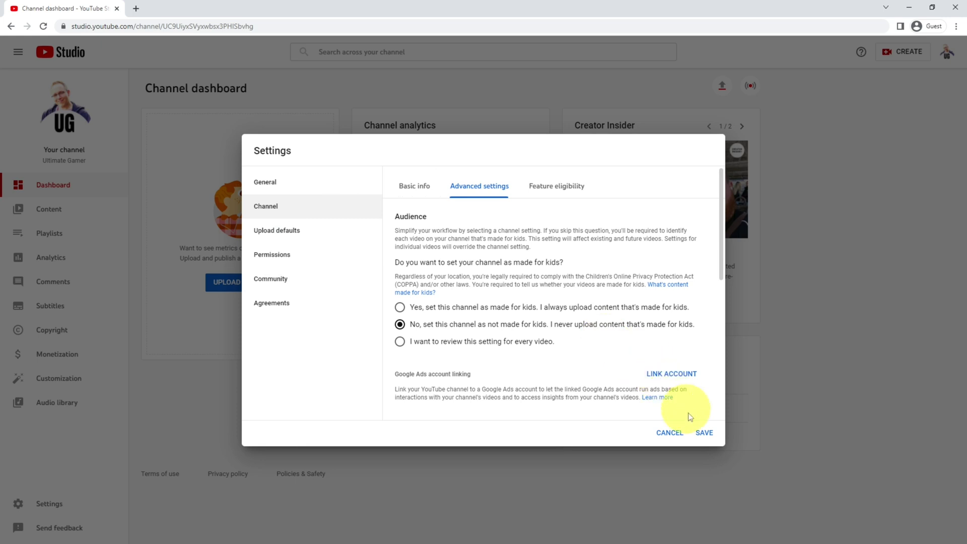
- Save all channel setting changes from the Settings dialog
{"action": "left_click", "coordinate": [703, 433]}
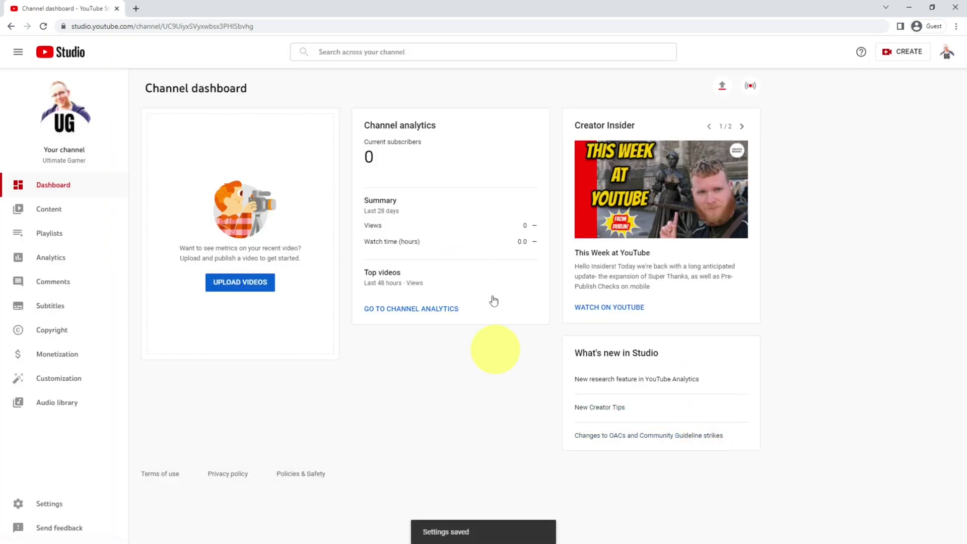